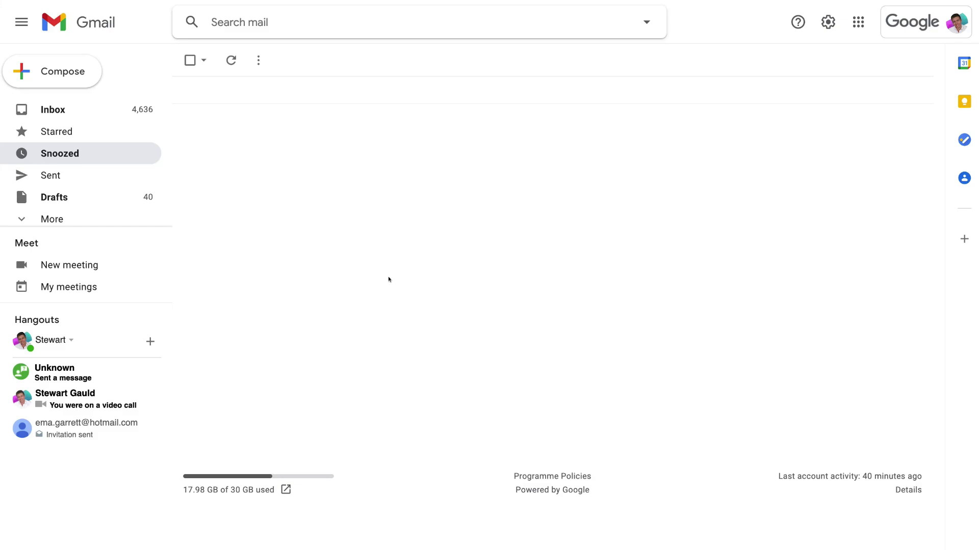
Start a new Gmail message and put the caret in the body above the signature.
click(71, 71)
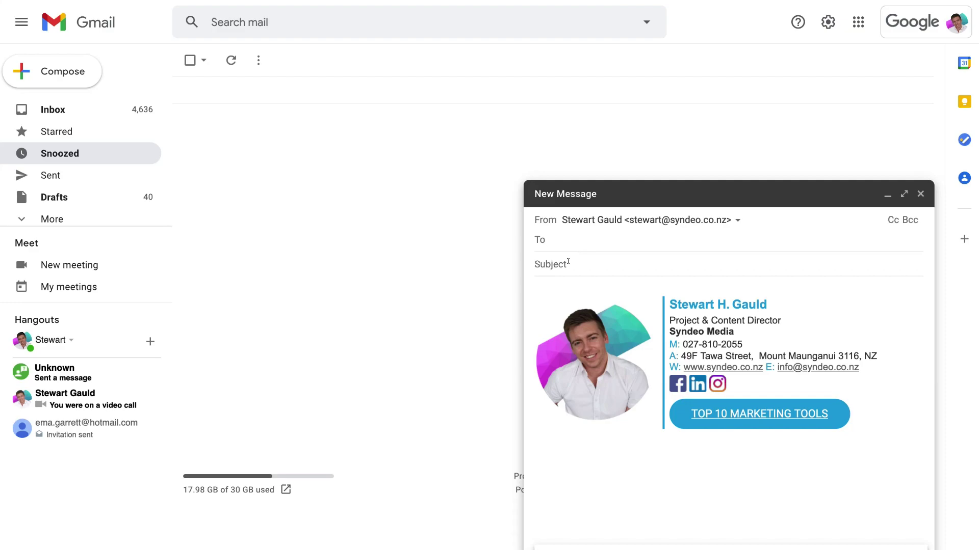
click(568, 263)
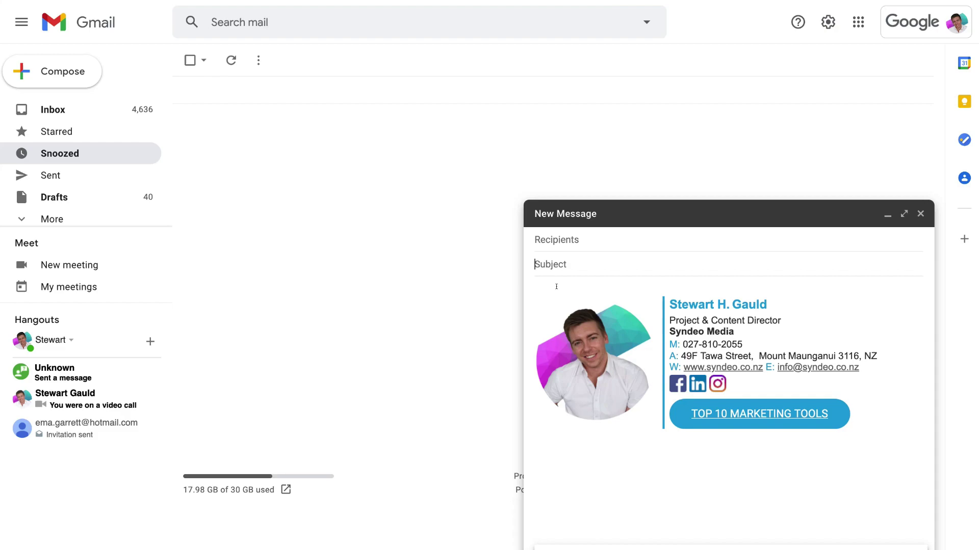
click(556, 287)
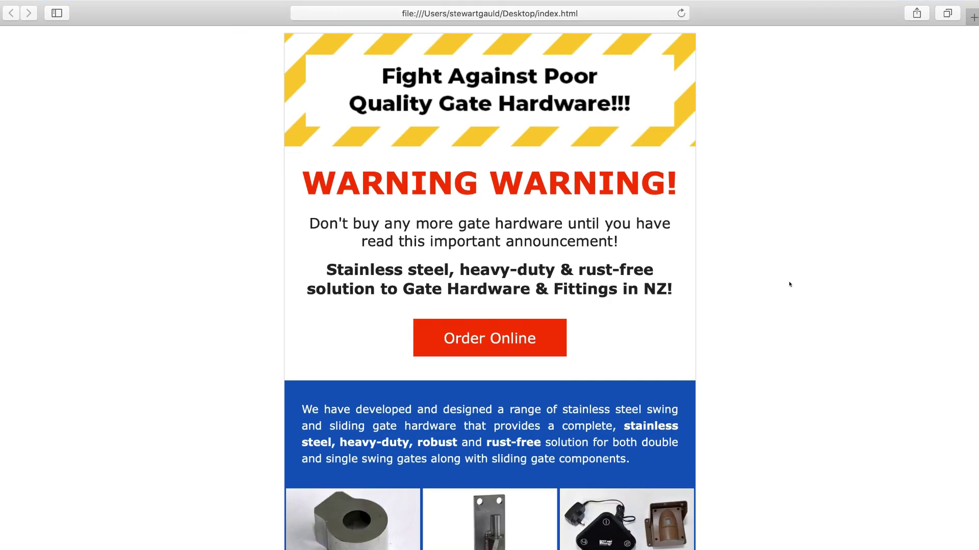
Show the page source of index.html in Safari and copy all of its HTML.
right_click(674, 352)
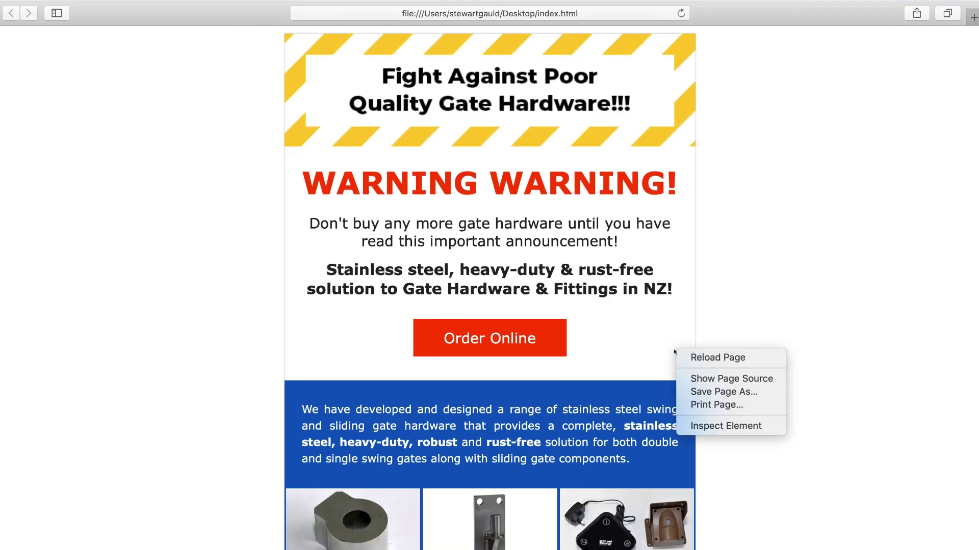
click(710, 380)
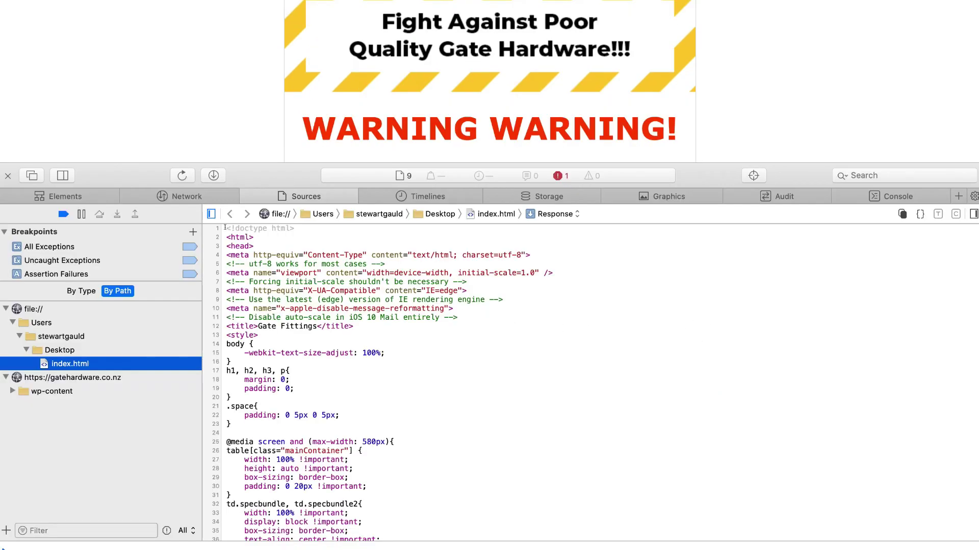
drag(228, 229, 376, 460)
scroll(377, 457, down, 5)
scroll(376, 457, down, 15)
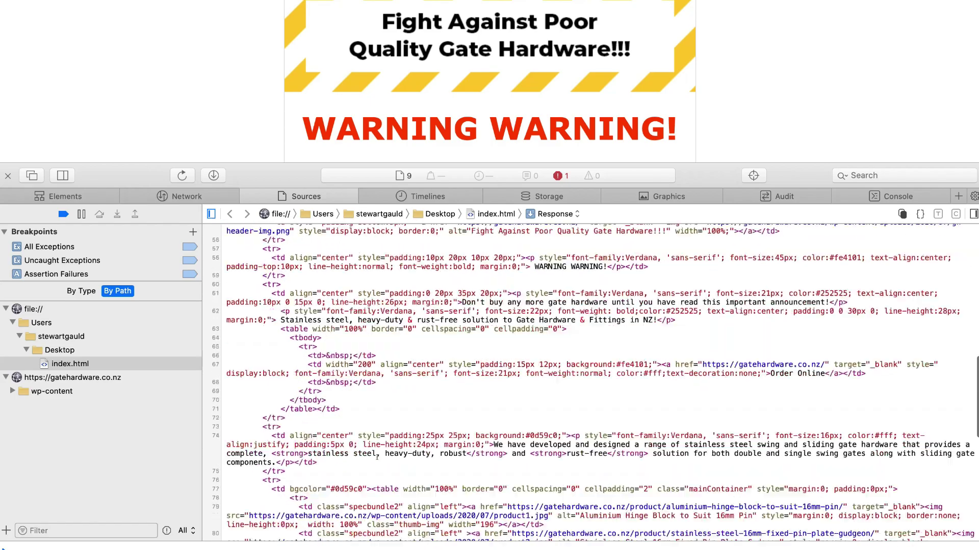
shift+click(366, 531)
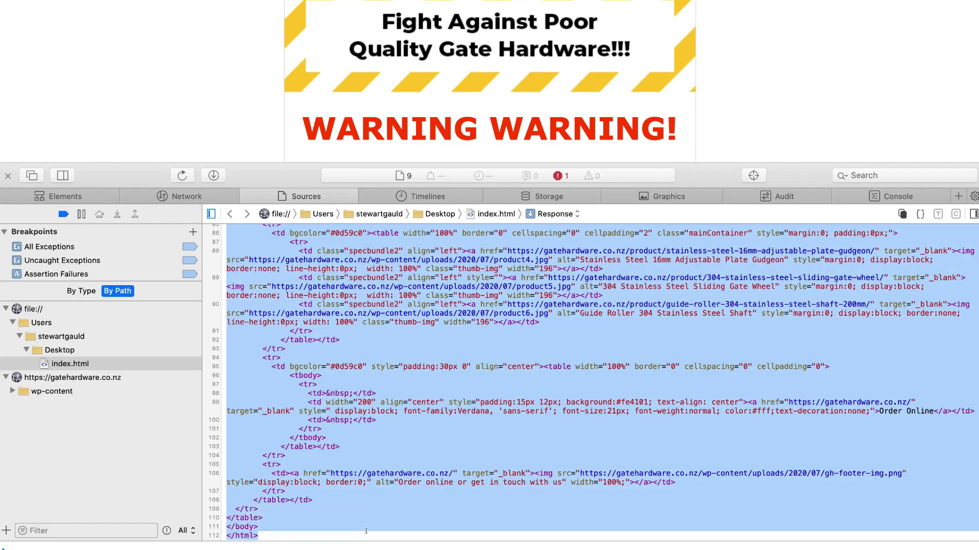
scroll(366, 531, up, 20)
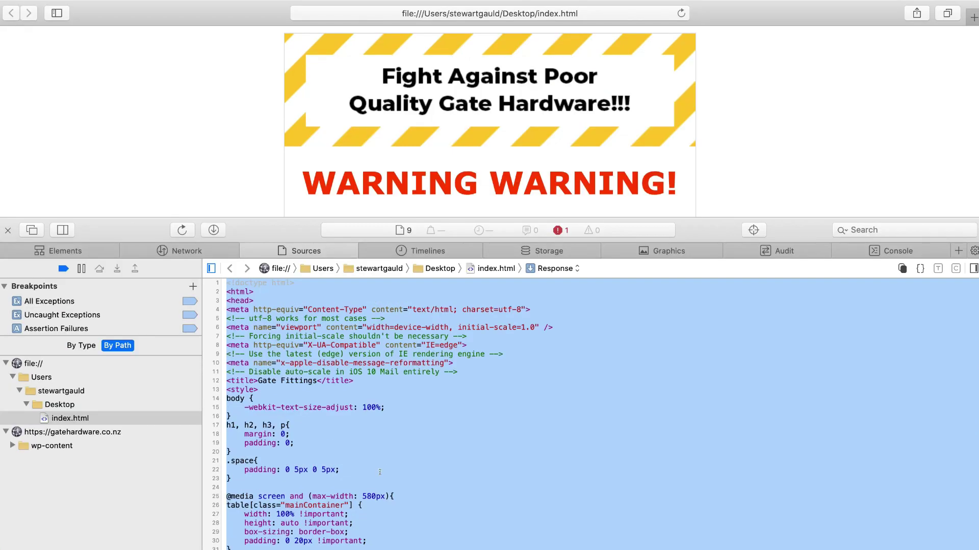
right_click(380, 474)
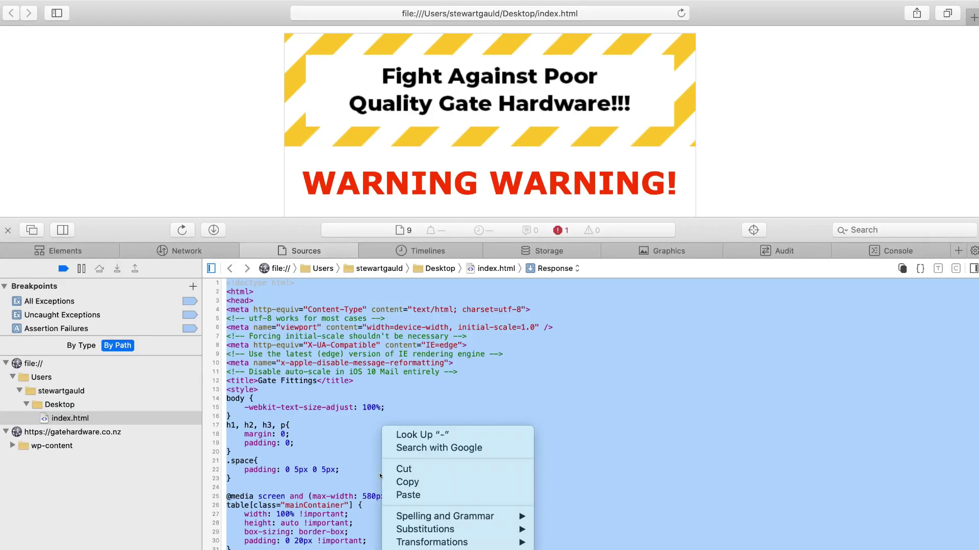
click(416, 482)
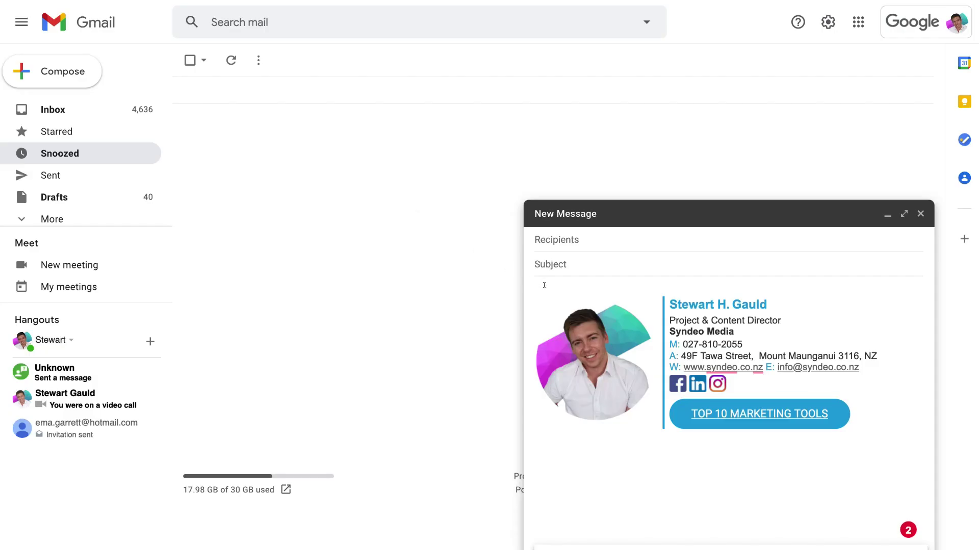
Type the placeholder 999999 in the draft body above the signature.
click(543, 286)
text(999999)
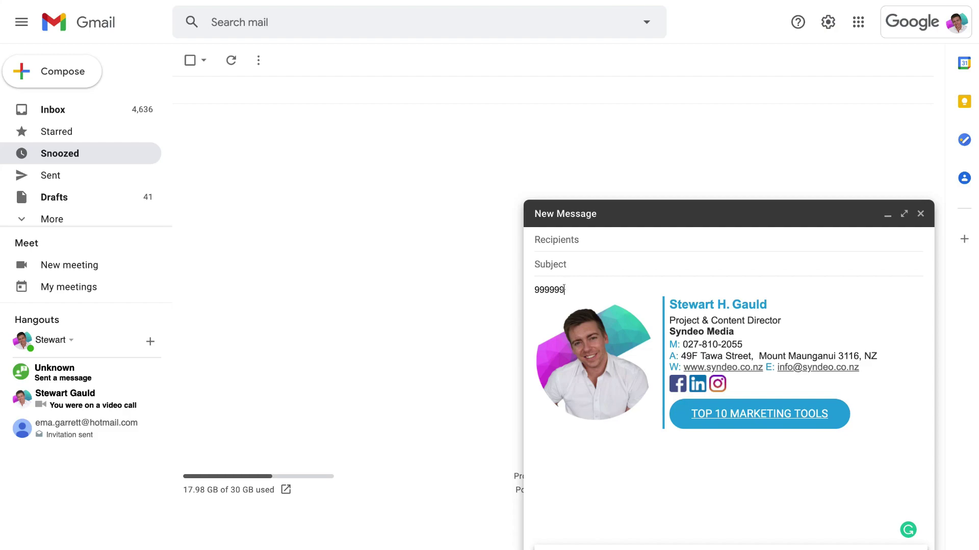
Inspect the selected 999999 and edit the message body element as HTML.
drag(563, 289, 532, 291)
right_click(551, 288)
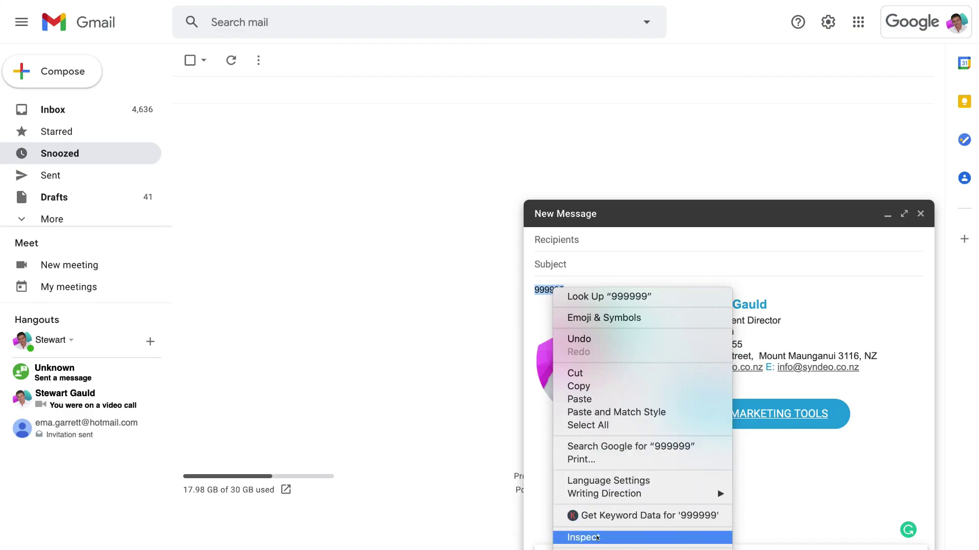
click(596, 538)
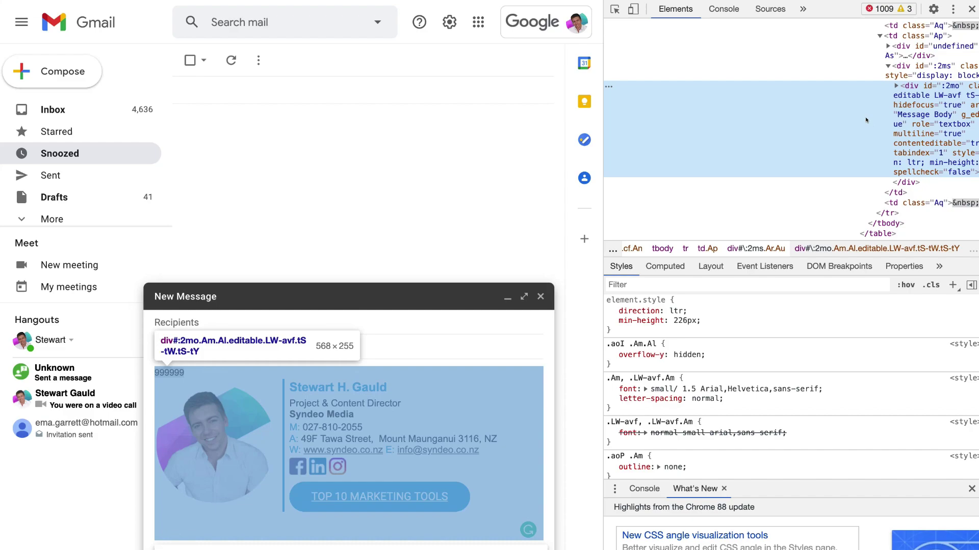
right_click(865, 119)
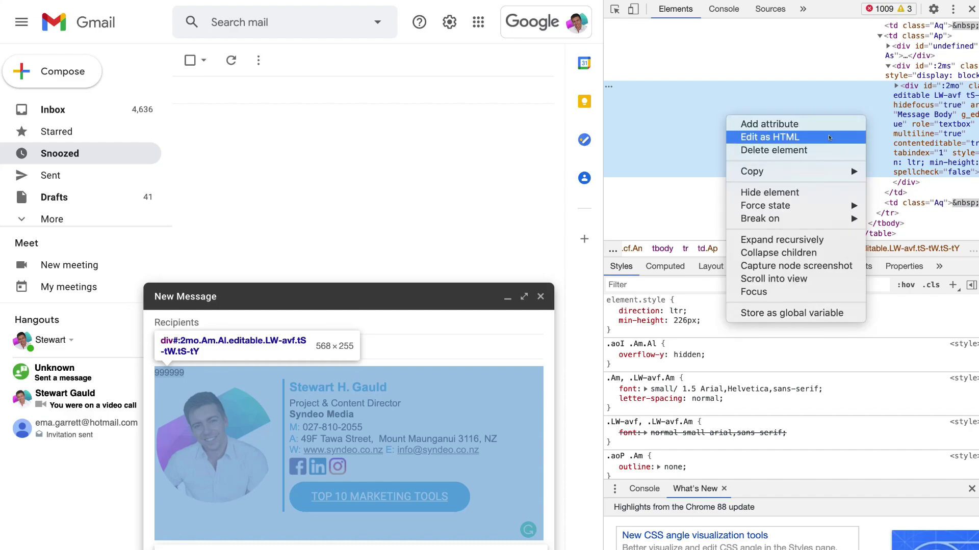
click(829, 137)
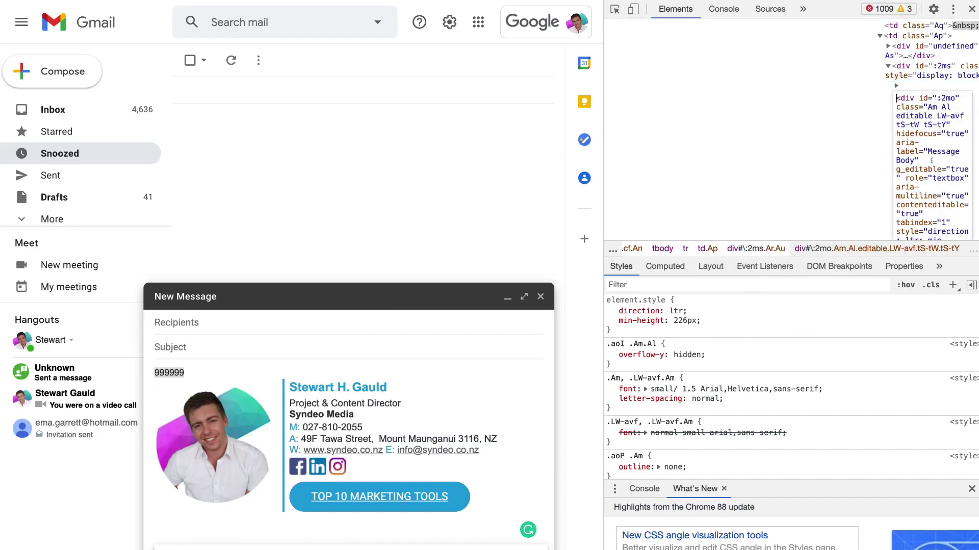
Replace 999999 in the body's HTML with the pasted gate-hardware campaign markup.
scroll(932, 163, down, 4)
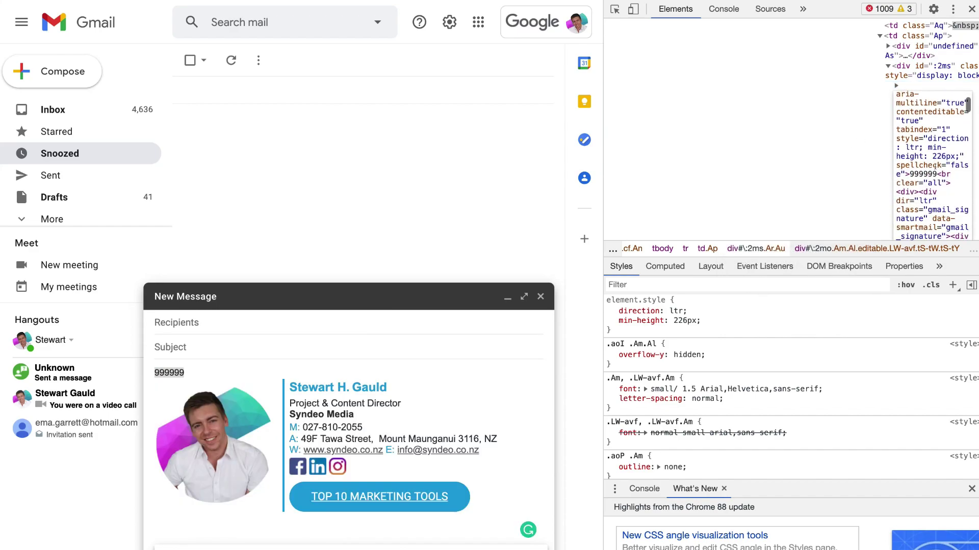
drag(937, 174, 909, 170)
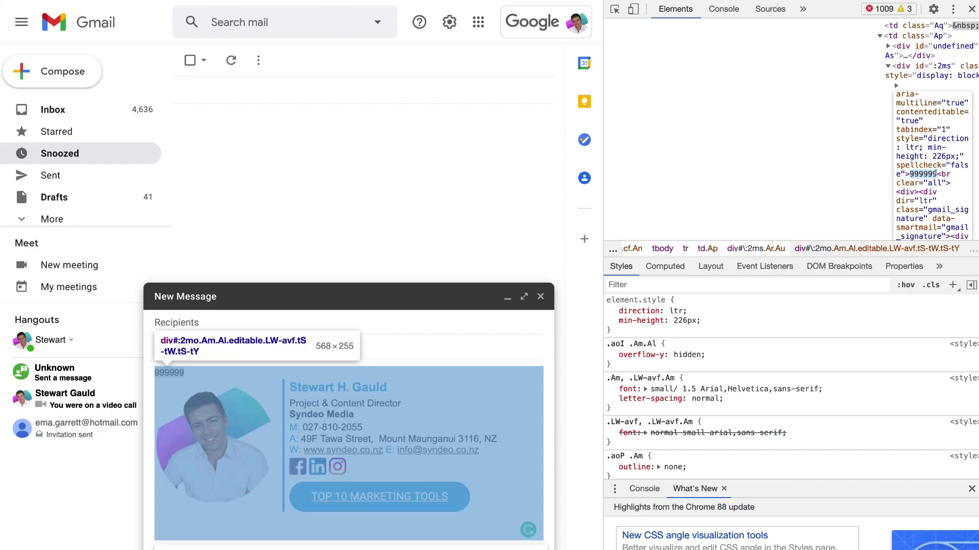
key(BackSpace)
right_click(909, 174)
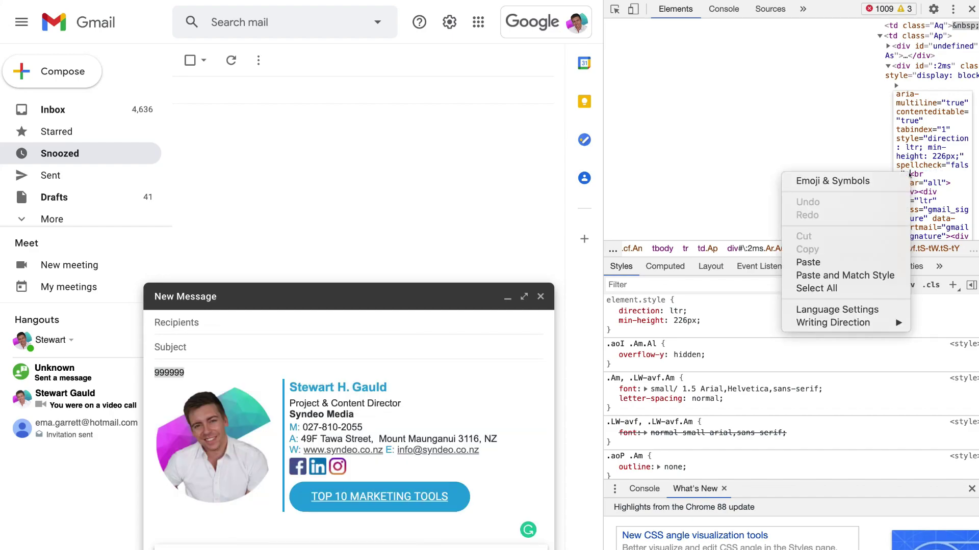
click(840, 263)
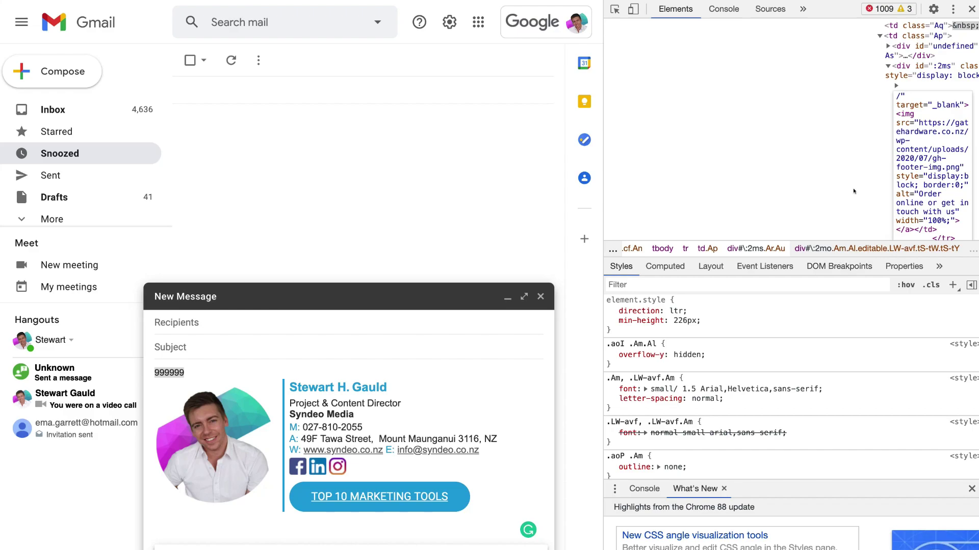
Apply the HTML edit, close DevTools, and review the campaign in the full-screen draft.
click(733, 120)
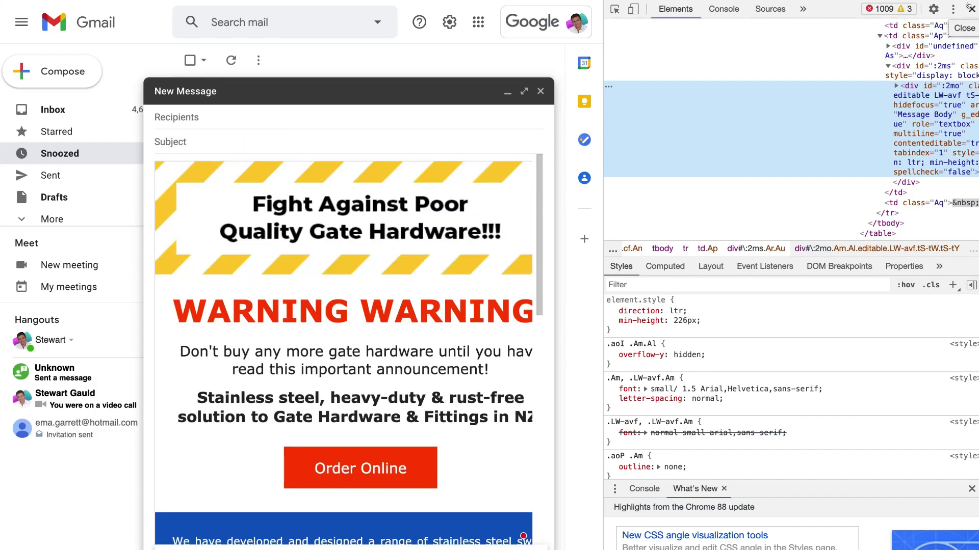
click(971, 6)
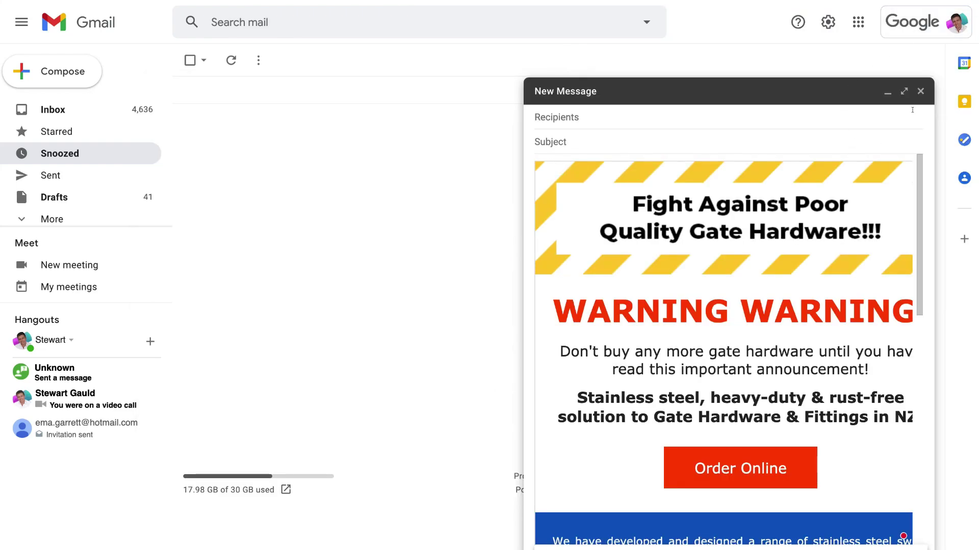
click(902, 92)
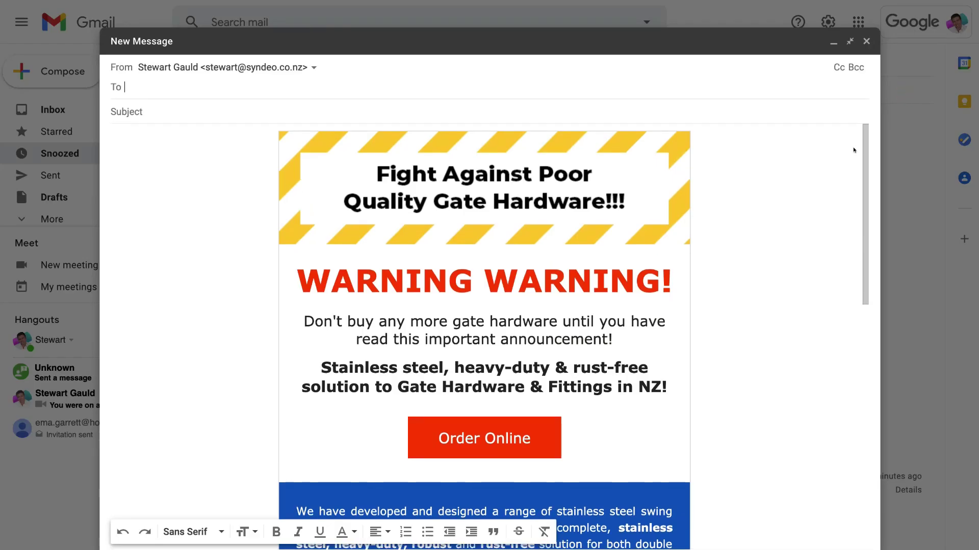
scroll(749, 265, down, 5)
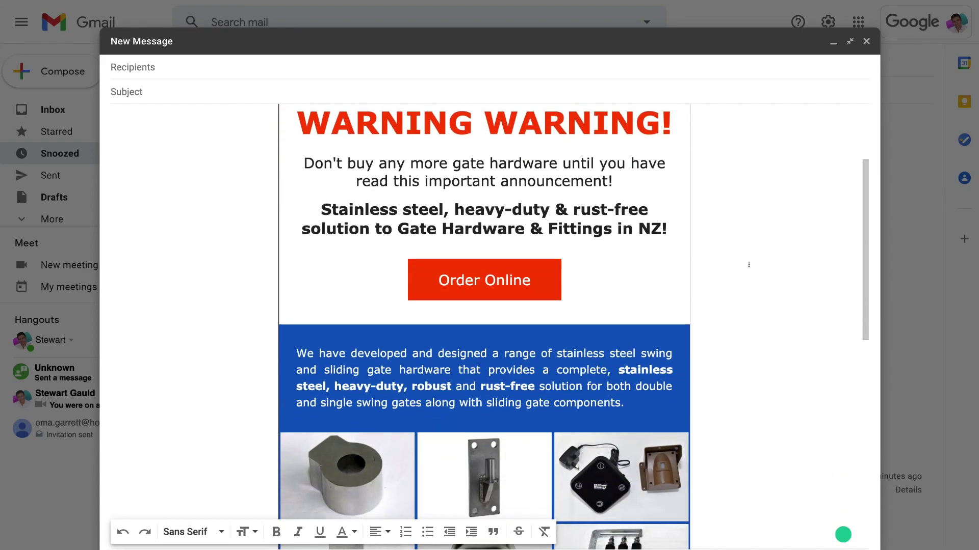
scroll(748, 264, down, 7)
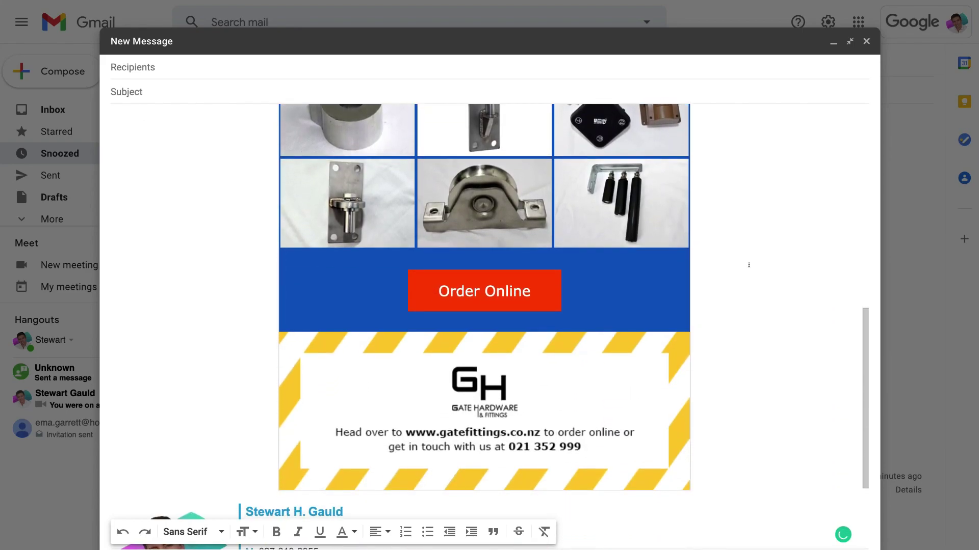
scroll(748, 264, down, 1)
scroll(748, 264, up, 1)
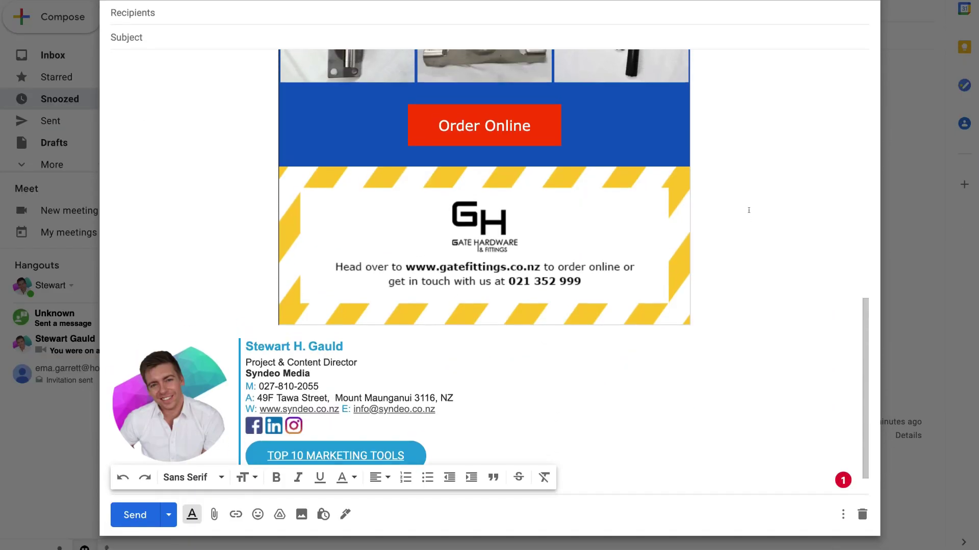
scroll(748, 210, up, 9)
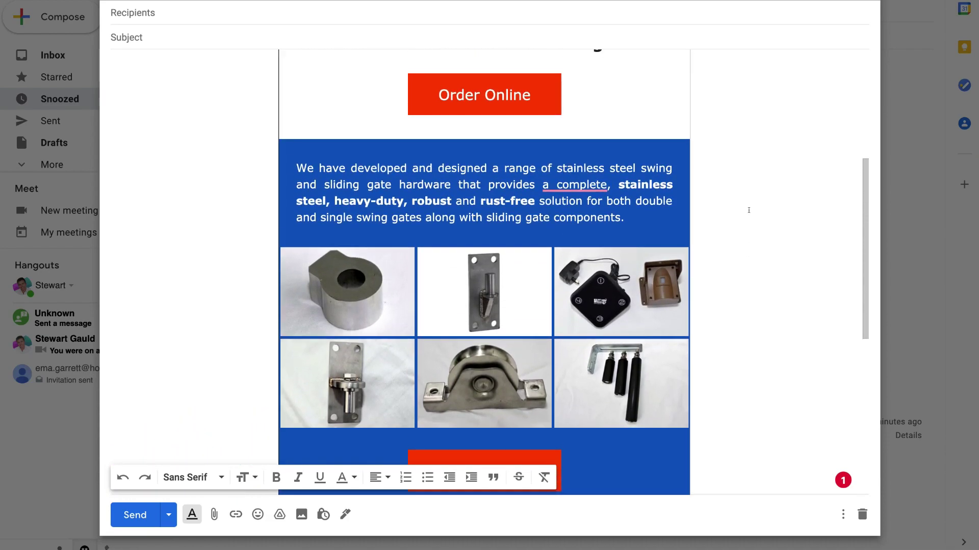